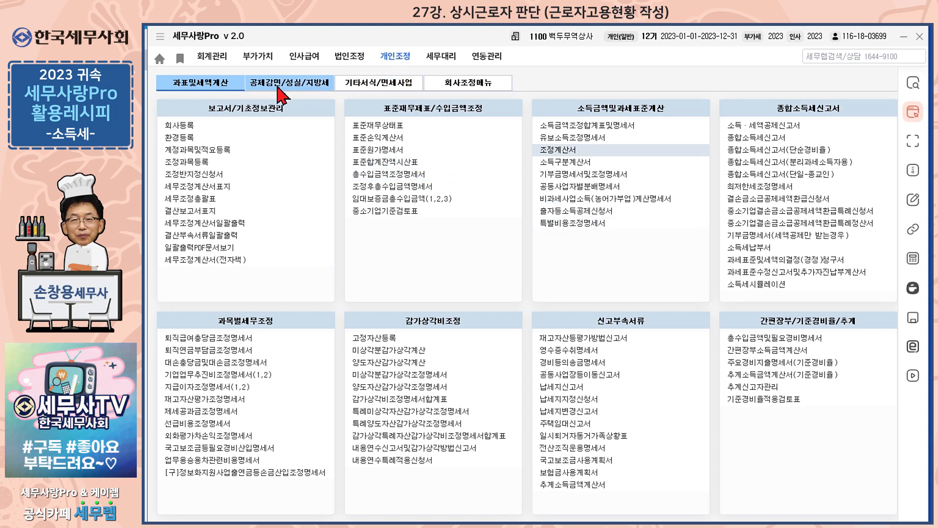
- View the 근로자고용현황(공제세액계산용) form among the tax credit and reduction forms, and close it
left_click(276, 88)
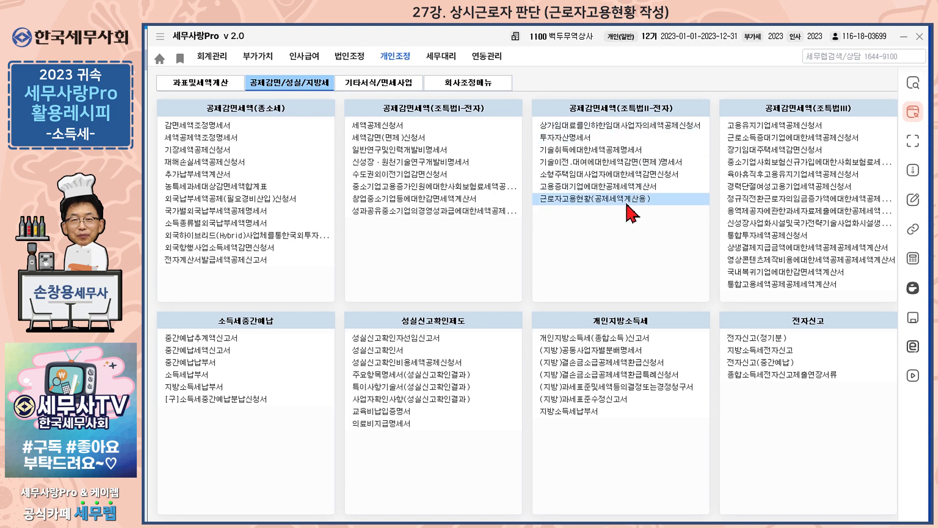
left_click(627, 205)
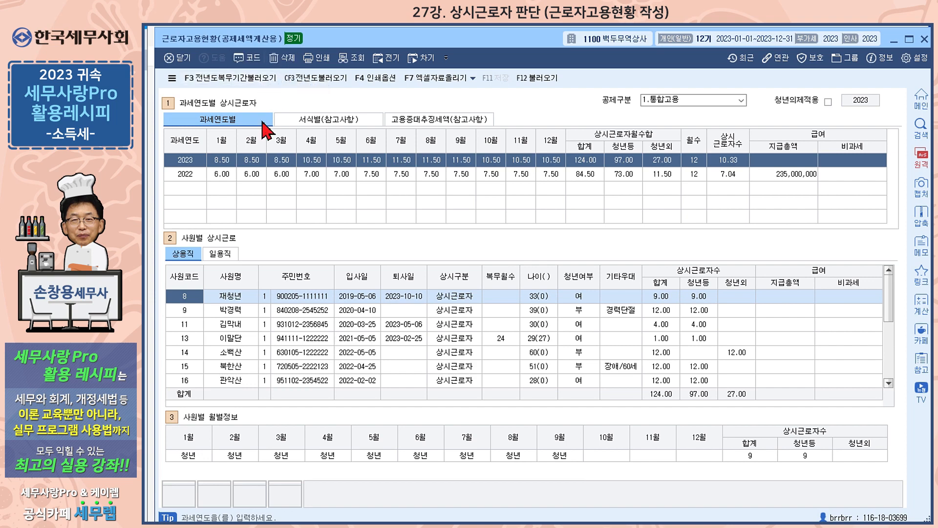
key("Escape")
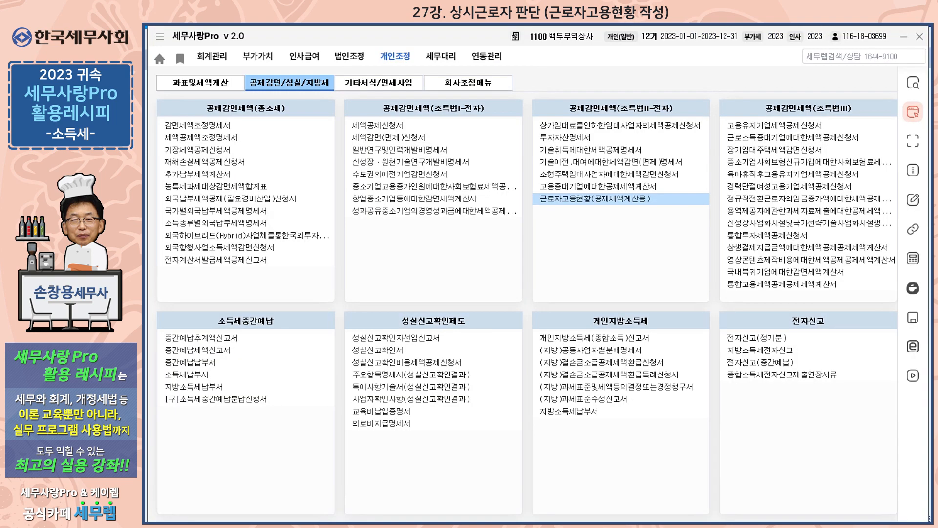
- Open 사원등록 and examine the 상시근로자구분 options in the additional details of employee codes 8 and 17
left_click(304, 57)
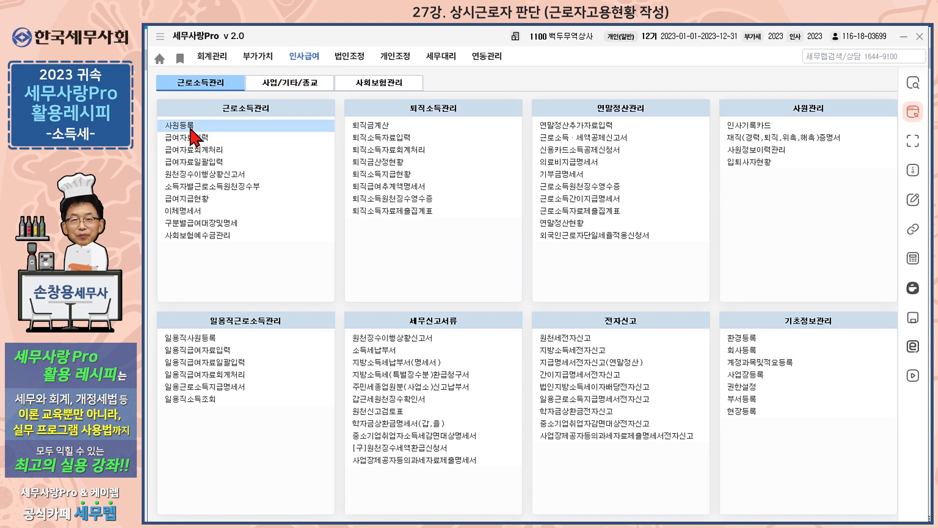
left_click(191, 129)
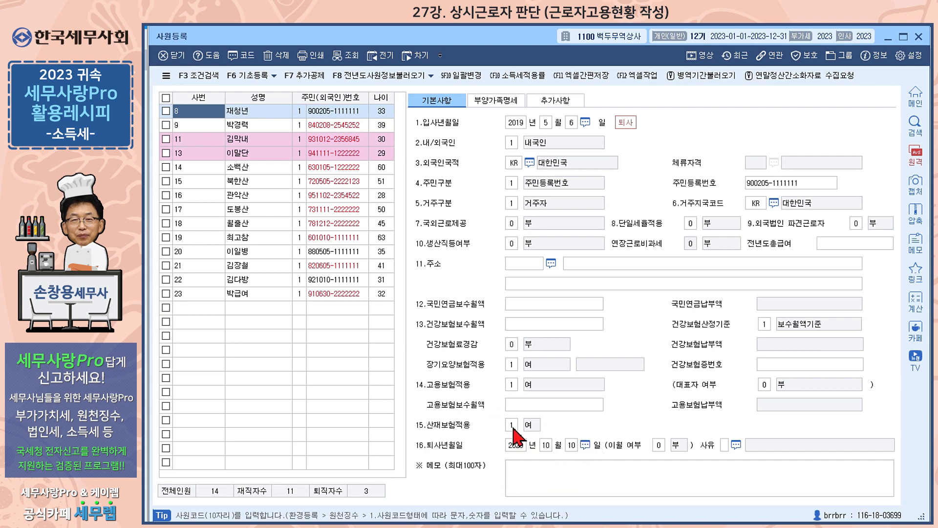
left_click(556, 101)
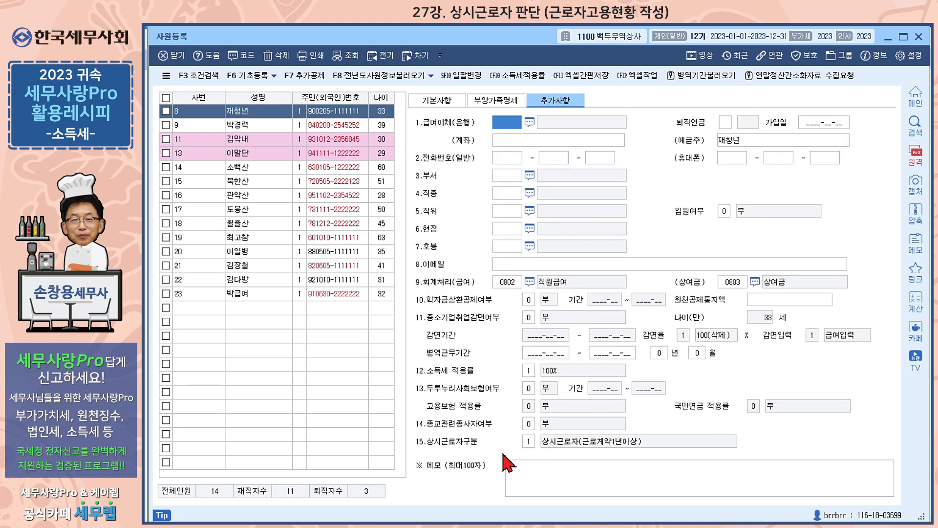
left_click(528, 441)
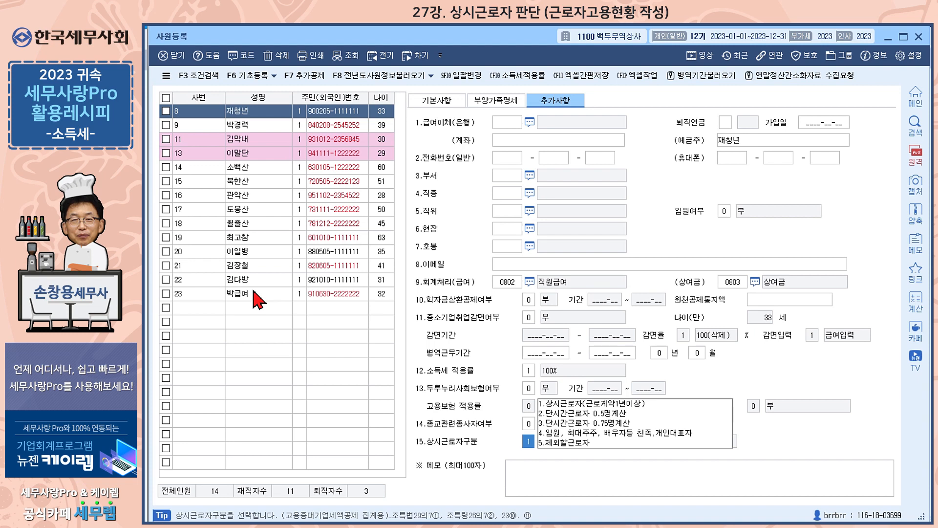
left_click(251, 209)
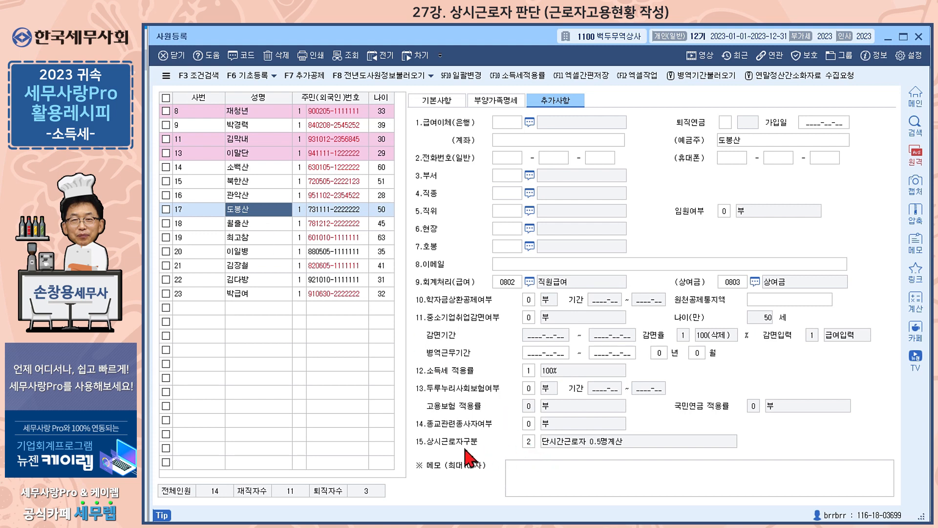
left_click(531, 443)
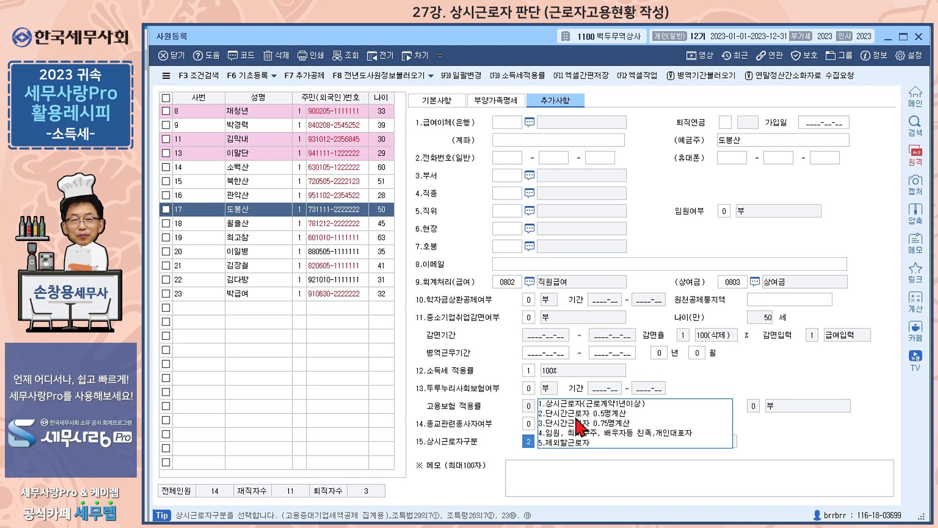
- Close 사원등록, return to the 근로자고용현황 form and set 공제구분 to 1.통합고용
left_click(918, 37)
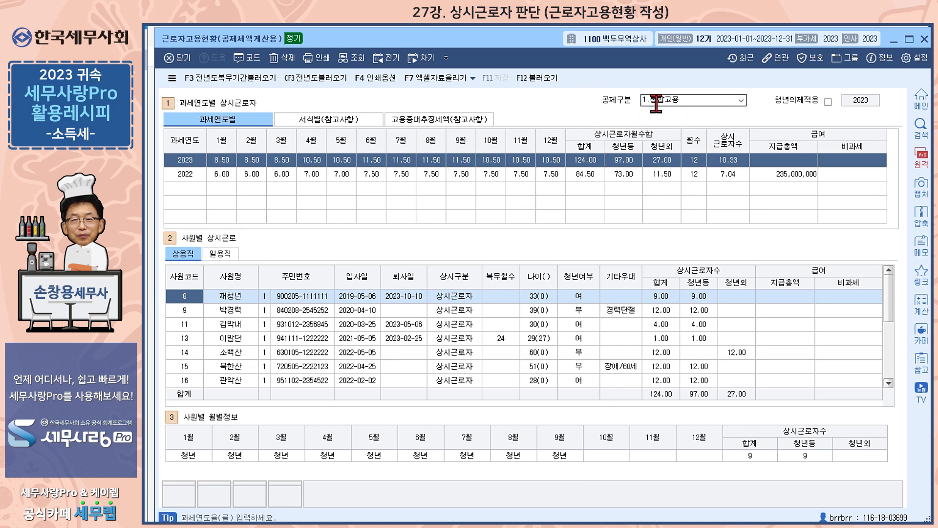
left_click(740, 102)
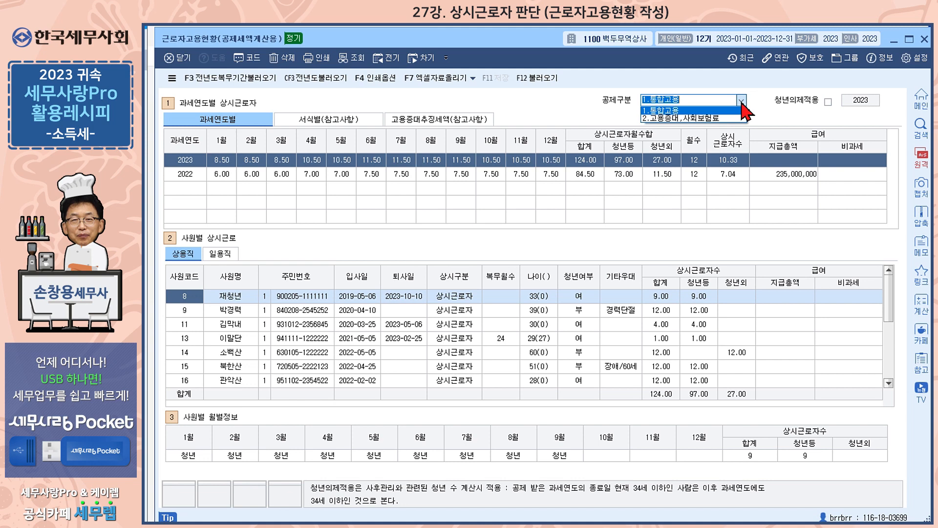
left_click(680, 108)
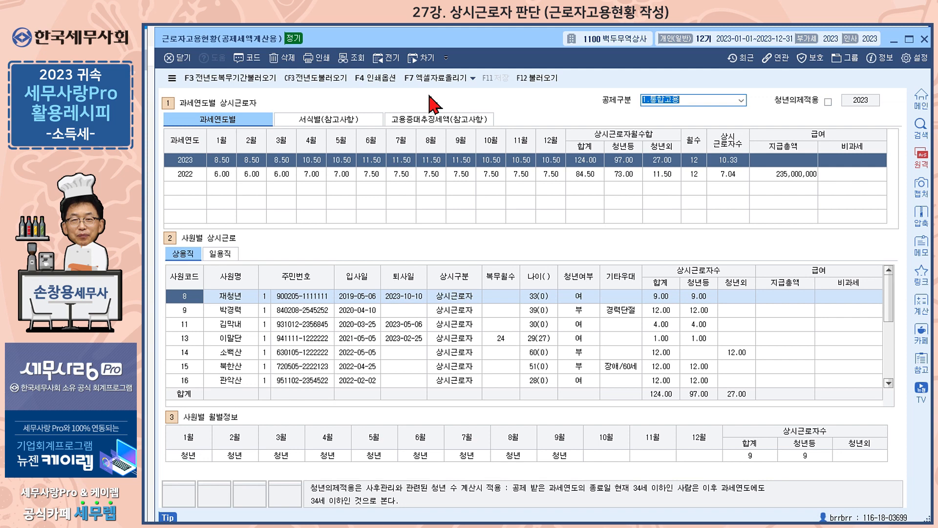
- Load the worker data for periods 12 (2023) and 11 (2022), keeping 일용직 미반영 and 일용직은 모두 제외근로자 enabled
left_click(536, 82)
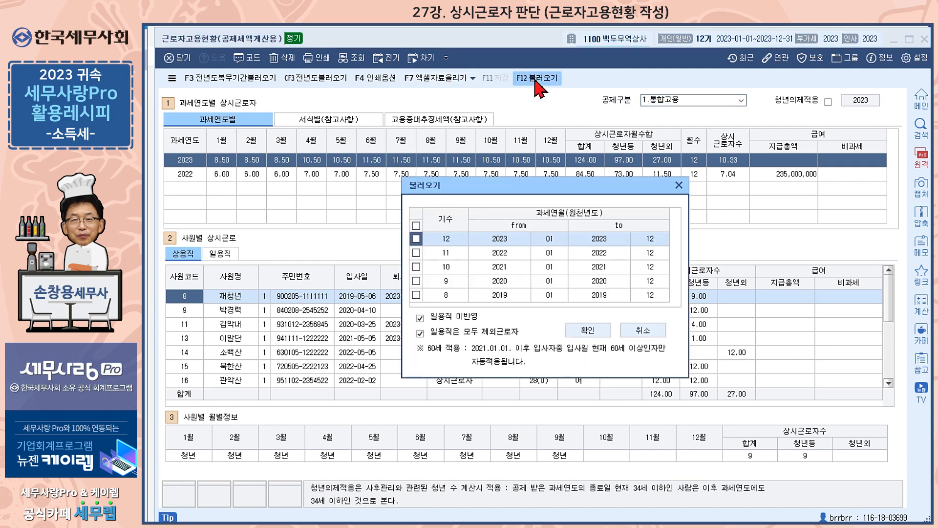
left_click(418, 238)
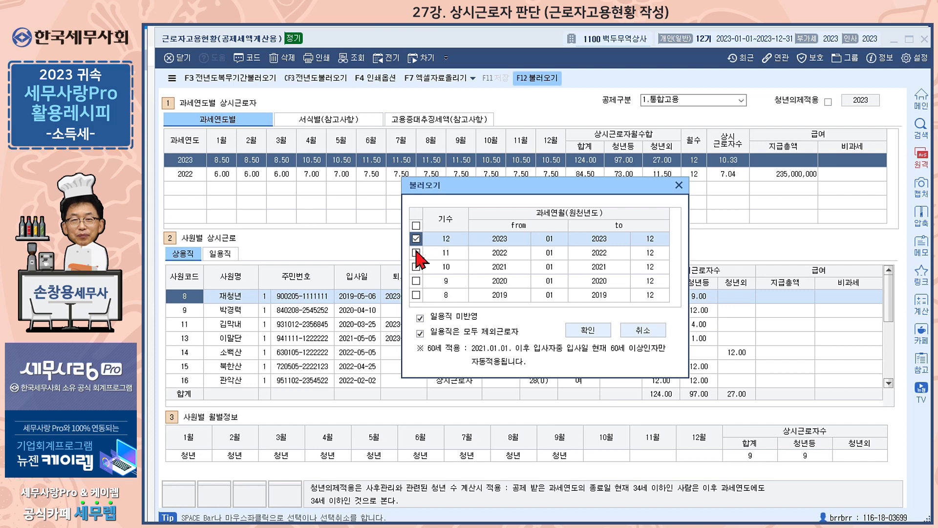
left_click(417, 252)
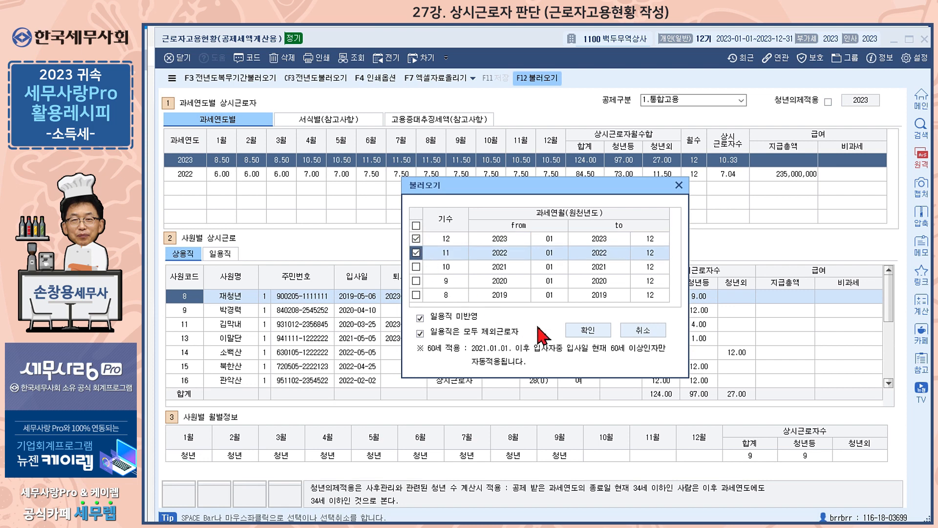
left_click(589, 331)
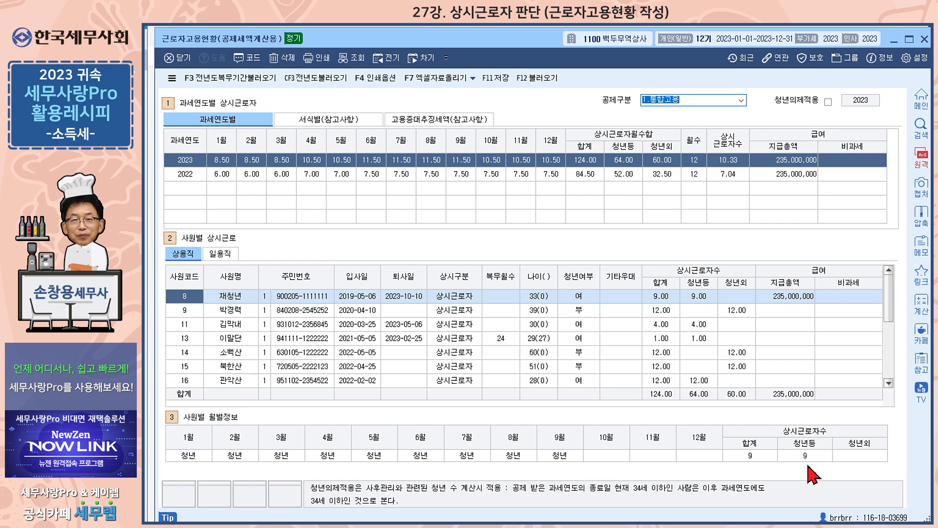
- Set 기타우대 to 2.경력단절 for employee code 9 in the 2023 worker list
left_click(187, 311)
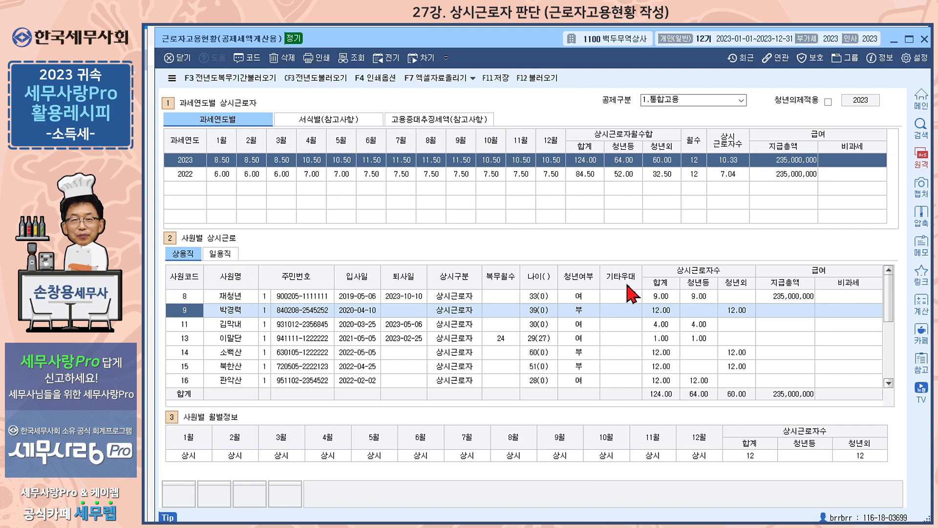
left_click(617, 312)
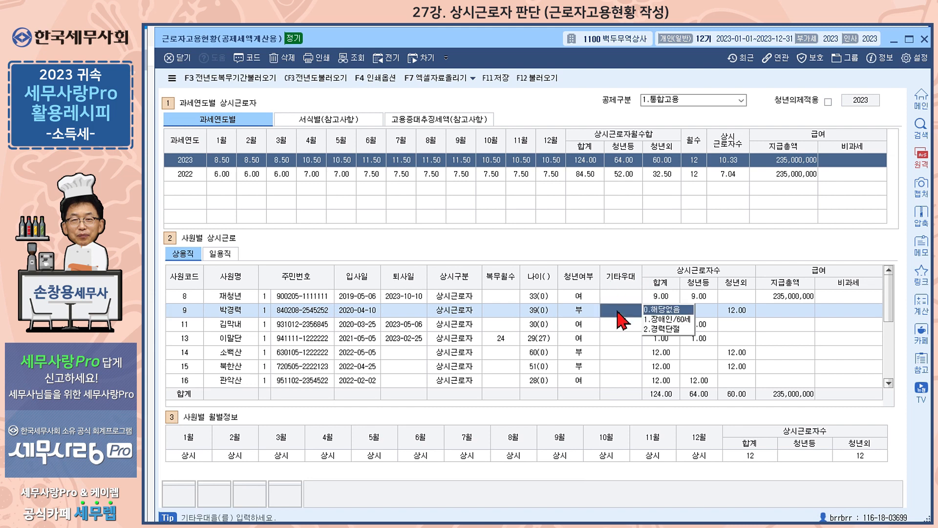
left_click(671, 330)
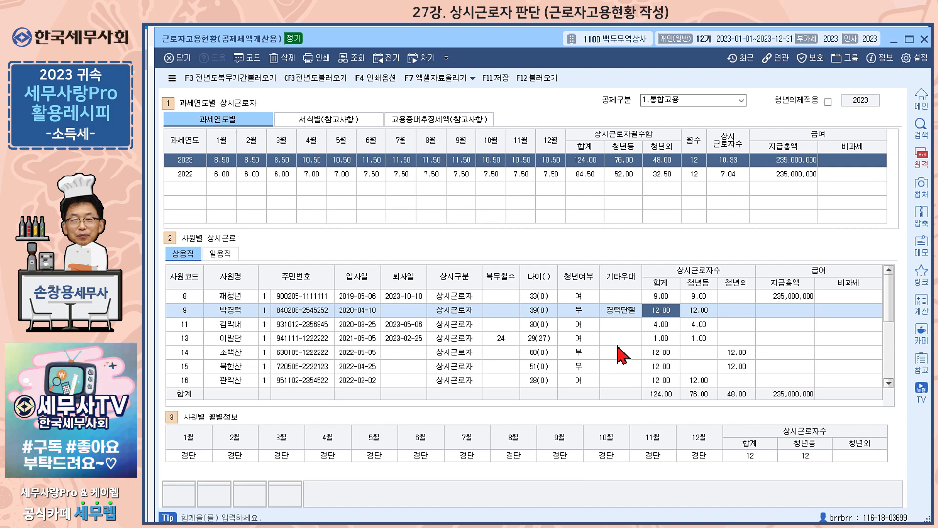
- Load the previous year's military service period (전년도복무기간) from the prior-period 통합고용 data
left_click(504, 342)
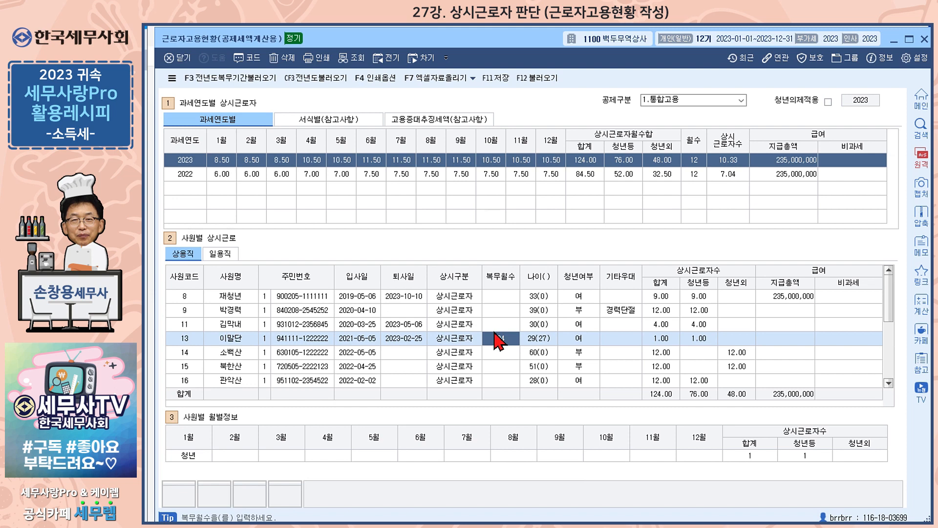
left_click(221, 82)
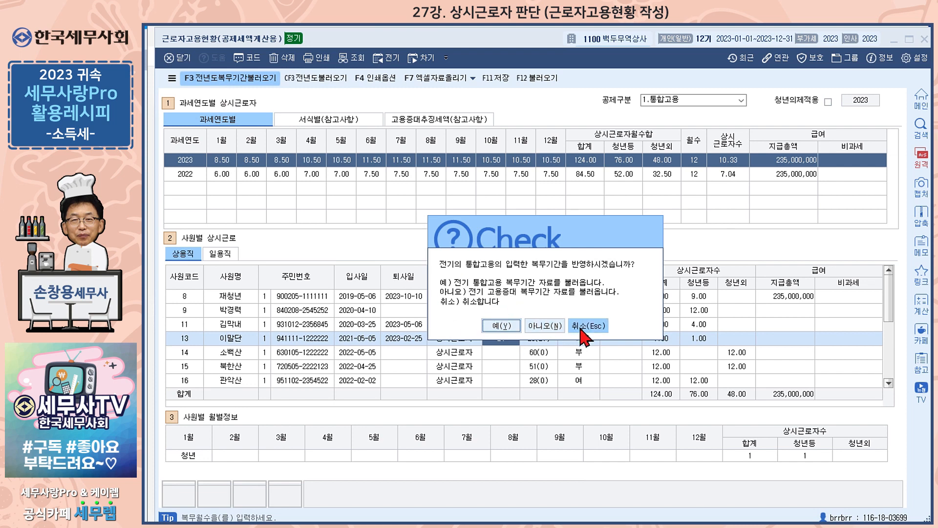
left_click(500, 325)
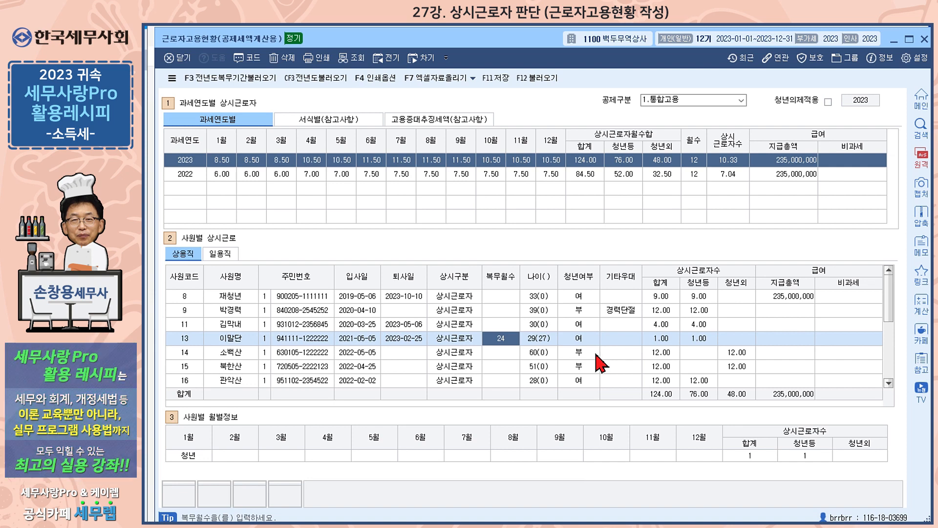
- In the 2023 worker list, set 기타우대 to 1.장애인/60세 for employee code 15 and 2.경력단절 for employee code 18
left_click(620, 366)
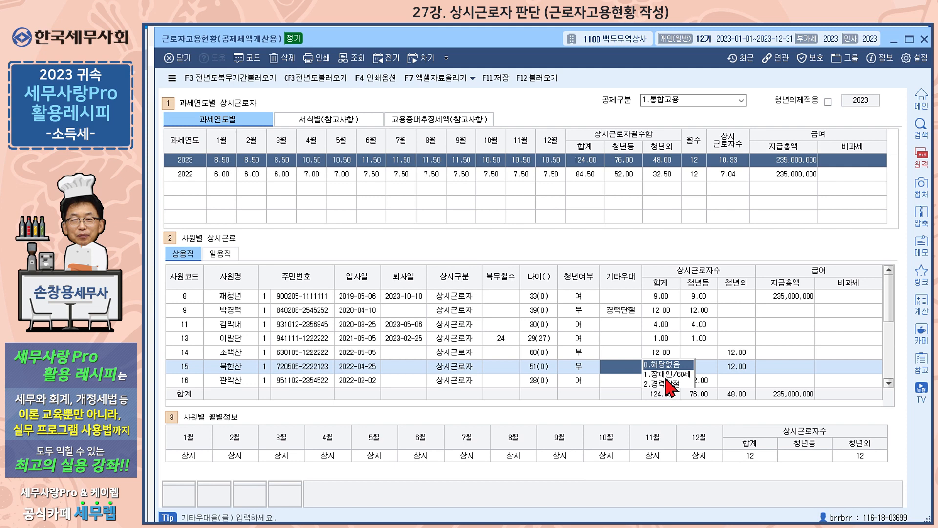
left_click(667, 374)
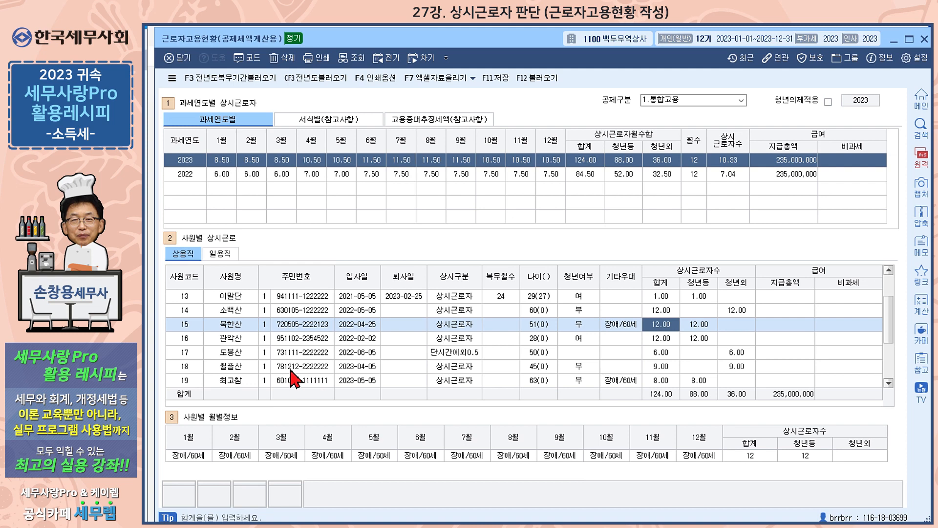
scroll(293, 371, "down", 1)
left_click(246, 354)
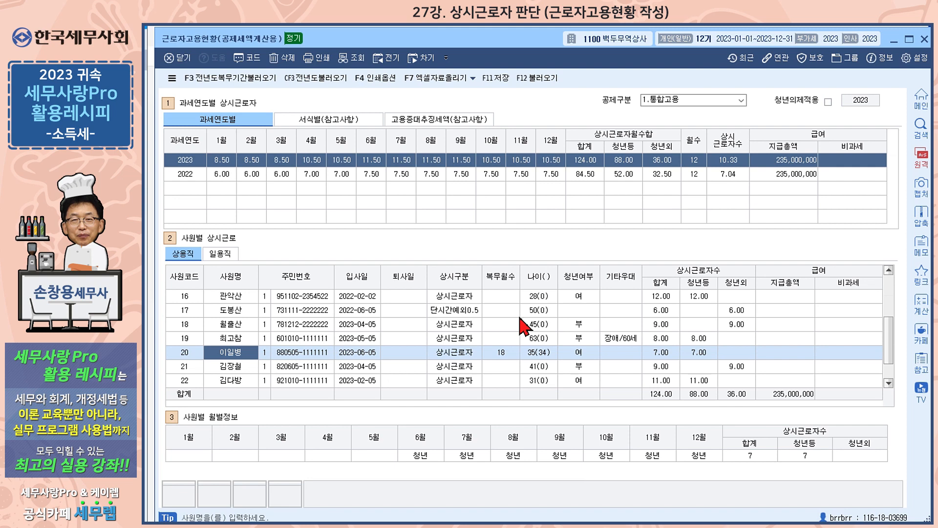
left_click(245, 326)
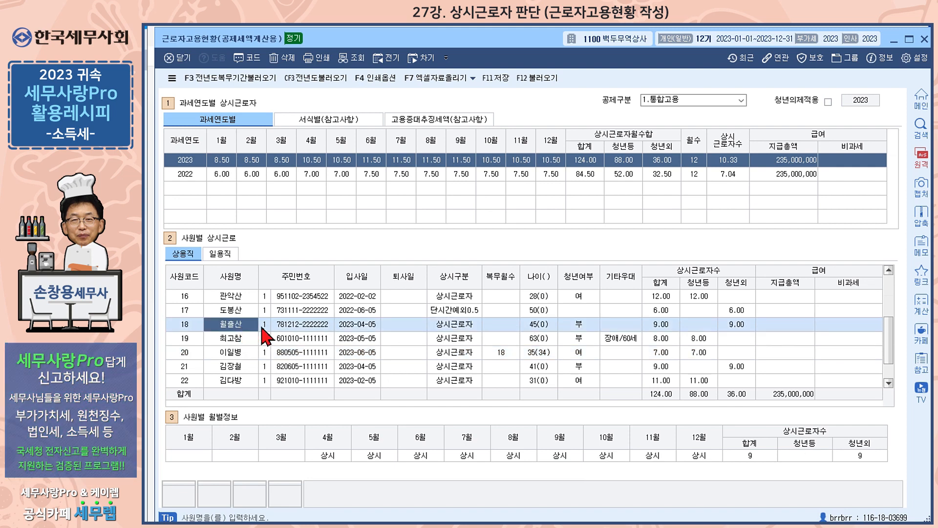
left_click(624, 325)
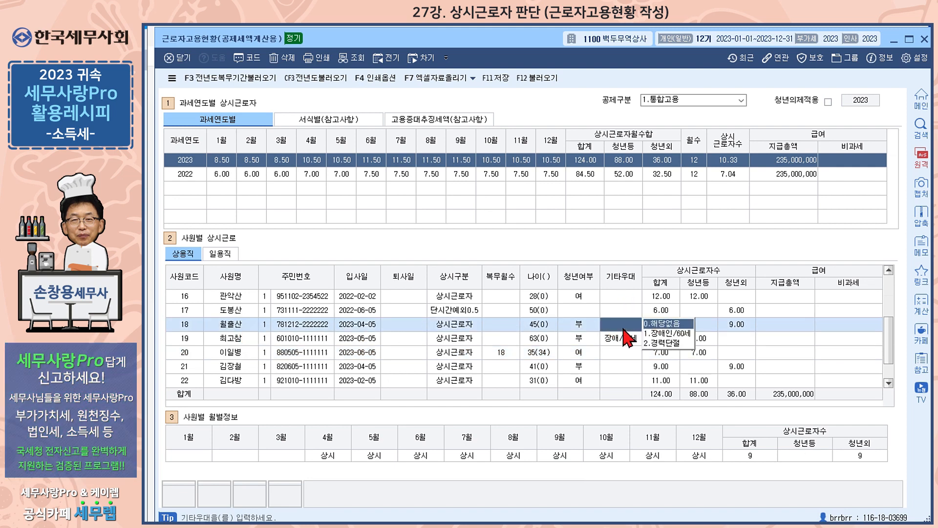
left_click(667, 343)
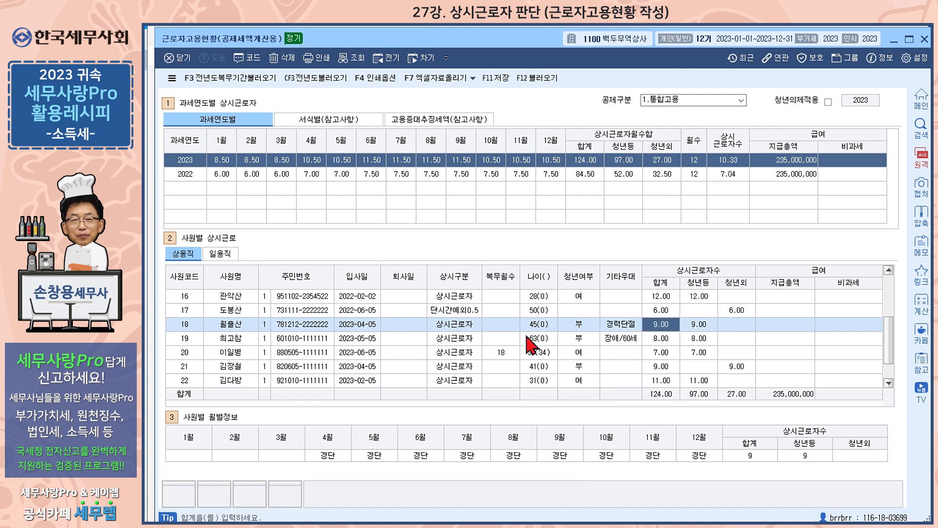
scroll(547, 335, "down", 1)
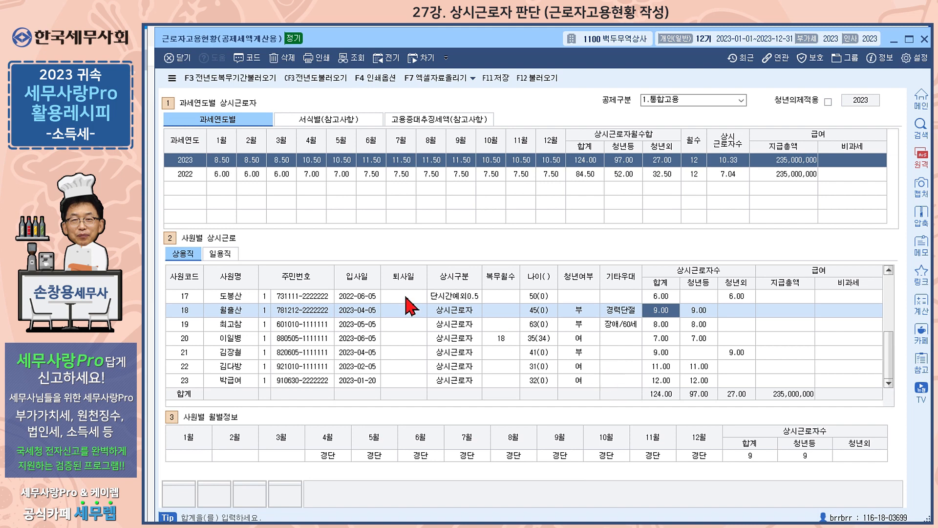
- Switch to tax year 2022 and set 기타우대 to 2.경력단절 for employee code 9
left_click(191, 174)
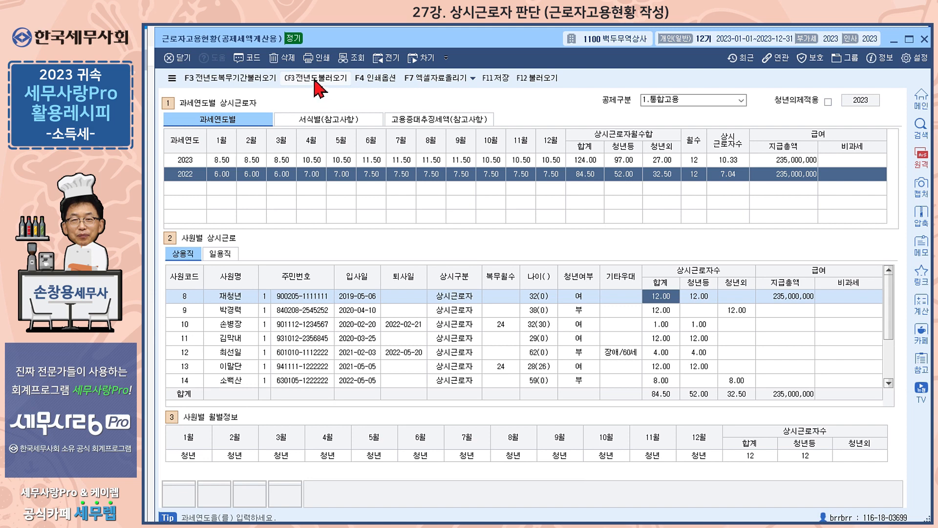
left_click(617, 313)
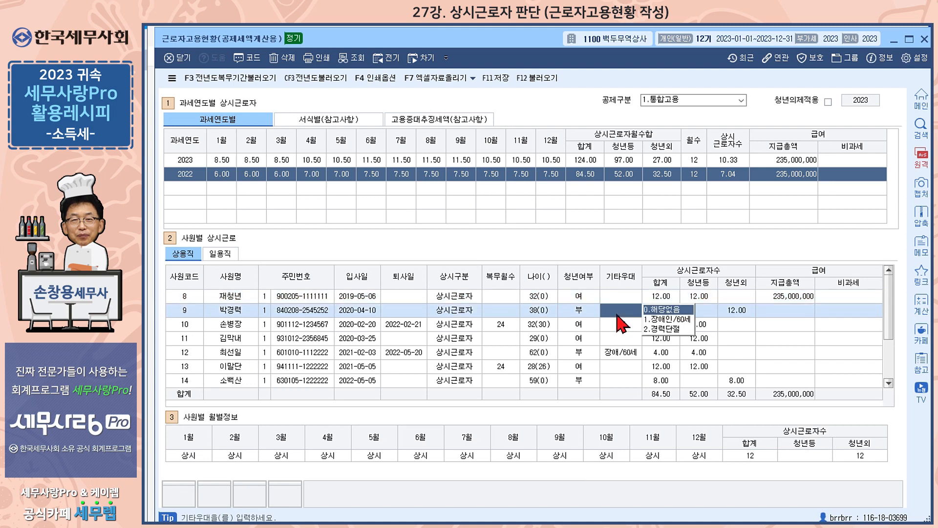
left_click(669, 329)
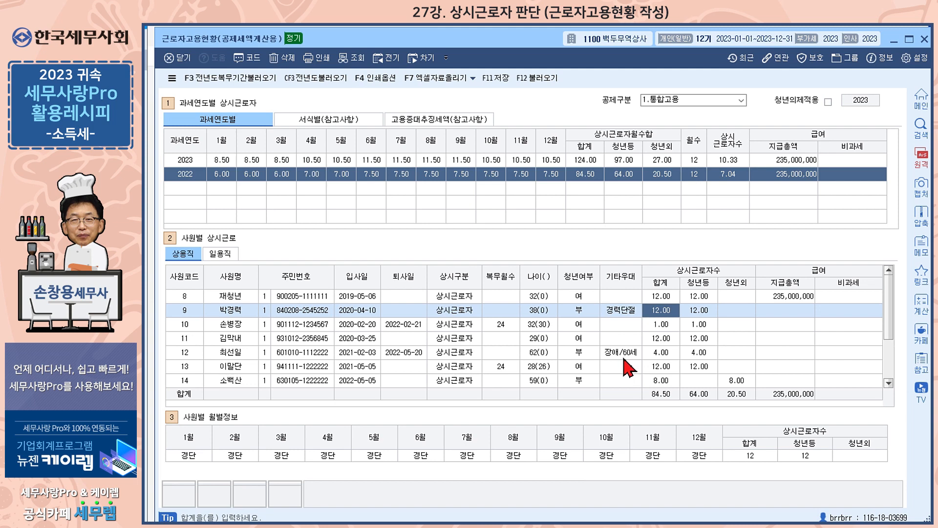
left_click(621, 372)
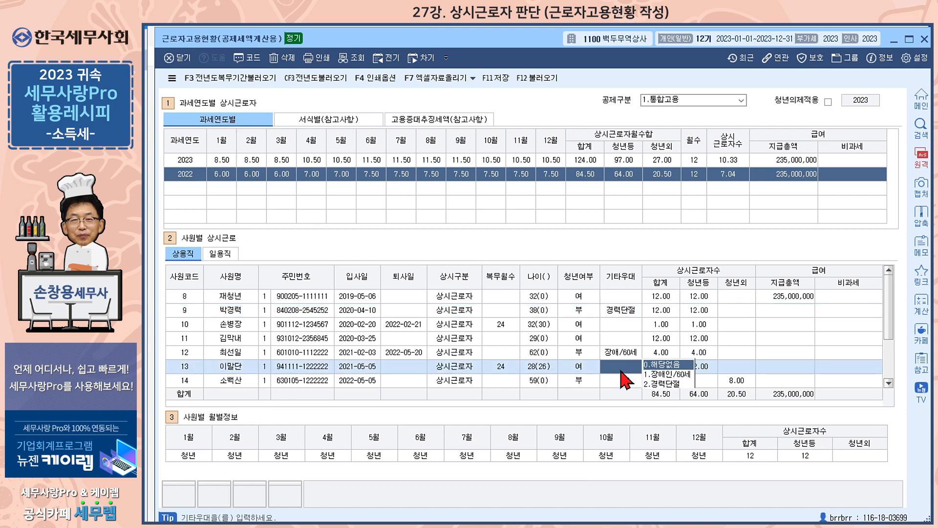
left_click(556, 365)
- In the 2022 worker list, set 기타우대 to 1.장애인/60세 for employee code 15
scroll(559, 367, "down", 1)
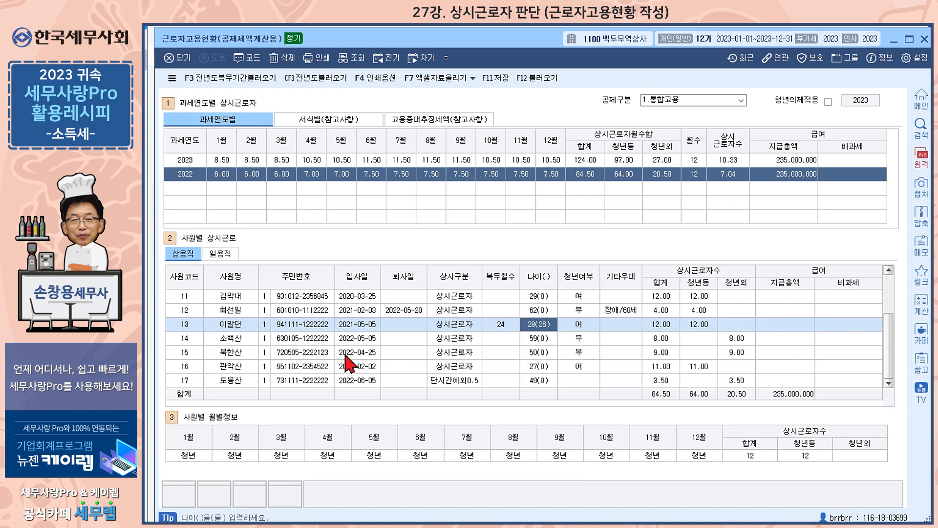
left_click(328, 353)
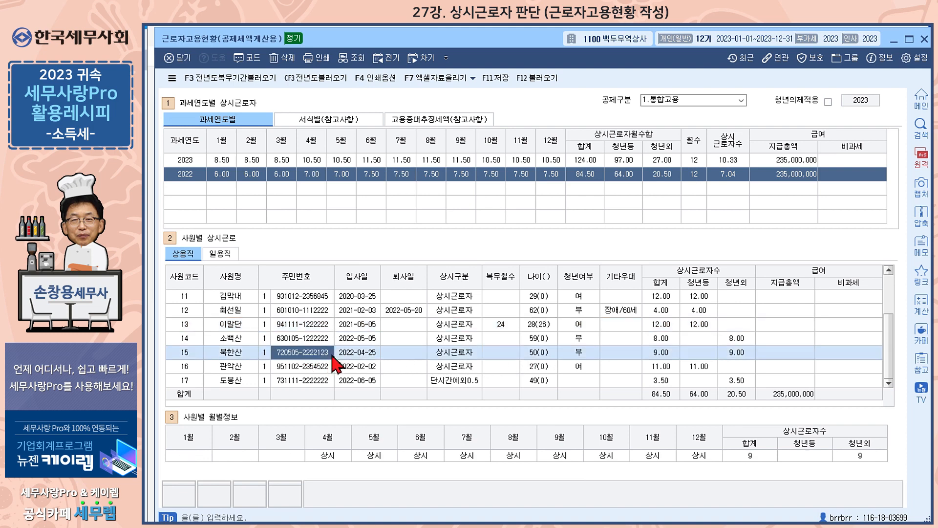
left_click(624, 356)
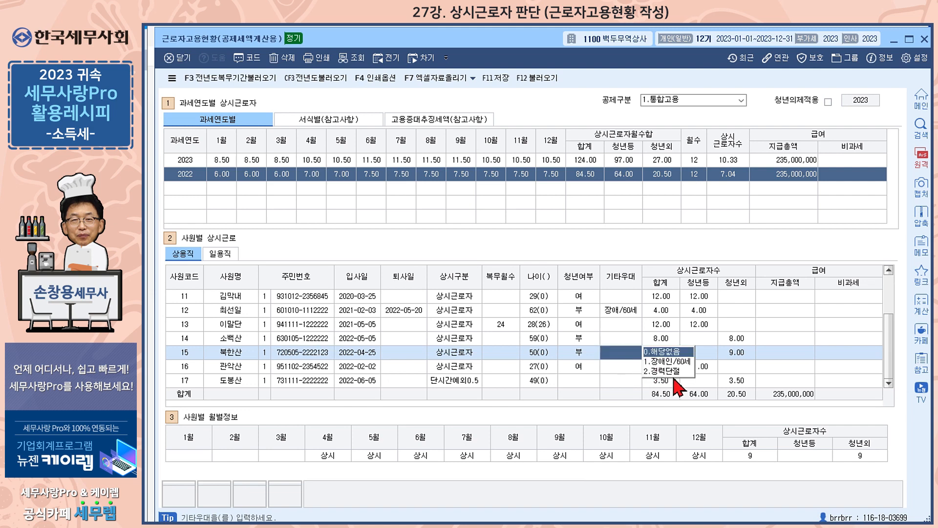
left_click(668, 362)
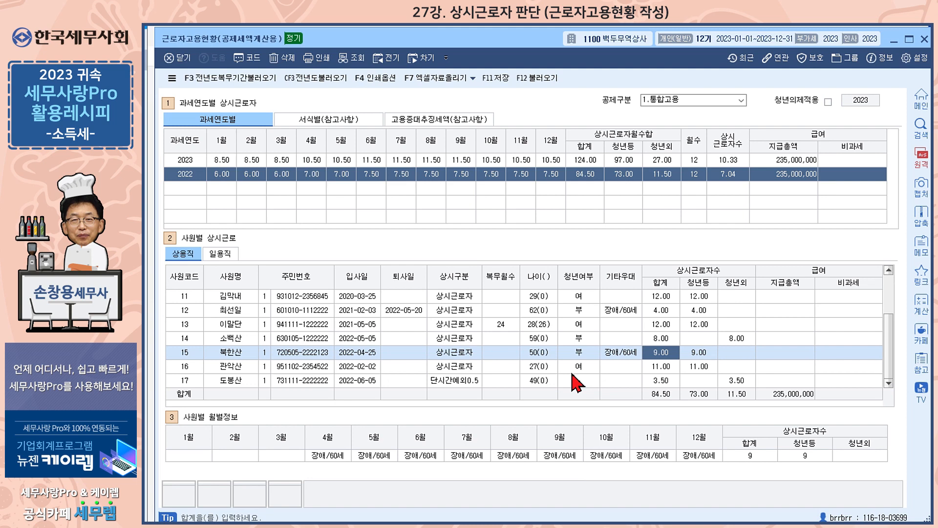
- Check 상시구분 and 청년여부 for employee code 17, and review the 서식별(참고사항) figures for 통합고용
left_click(459, 382)
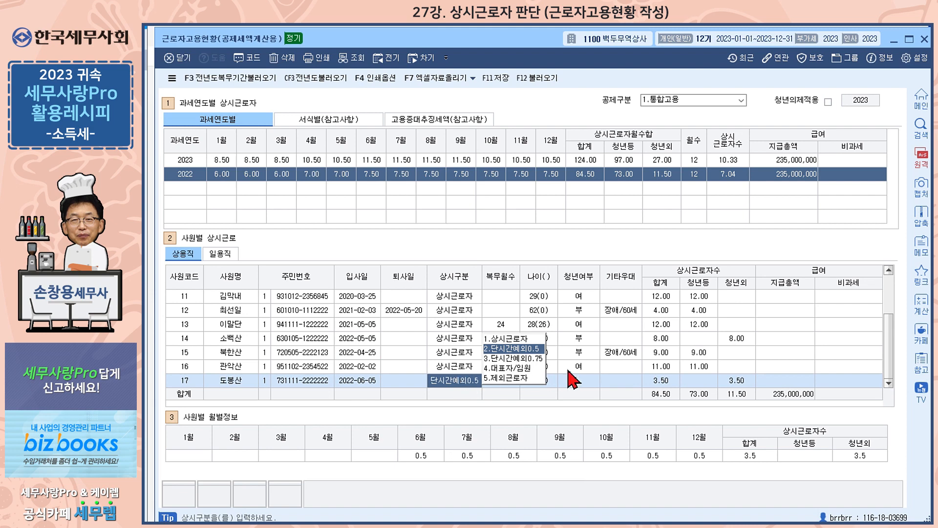
left_click(581, 379)
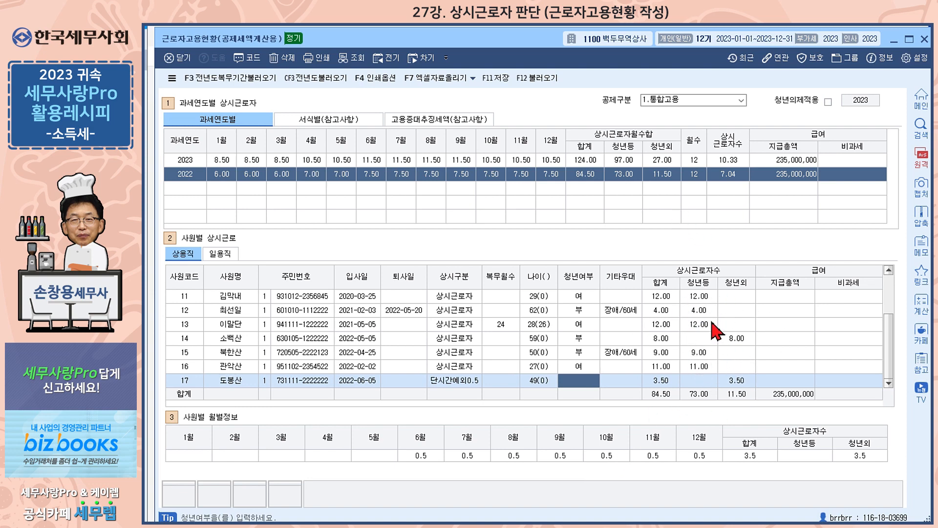
left_click(328, 129)
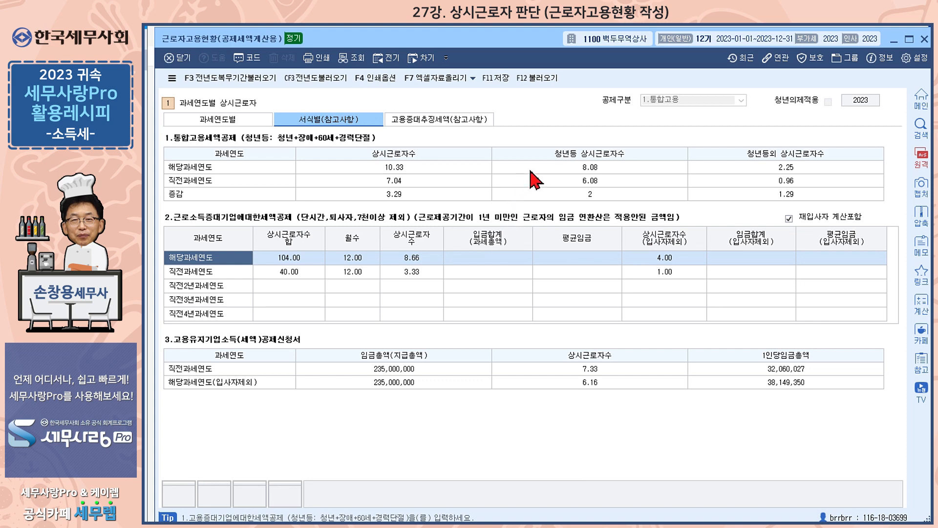
left_click(232, 126)
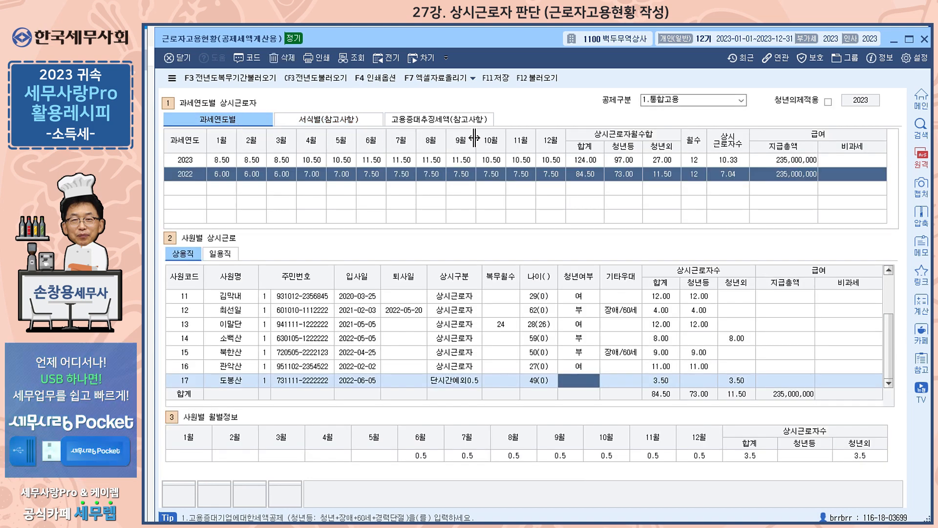
- Change 공제구분 to 2.고용증대,사회보험료 and review its 기타우대 options and 서식별(참고사항) figures
left_click(740, 100)
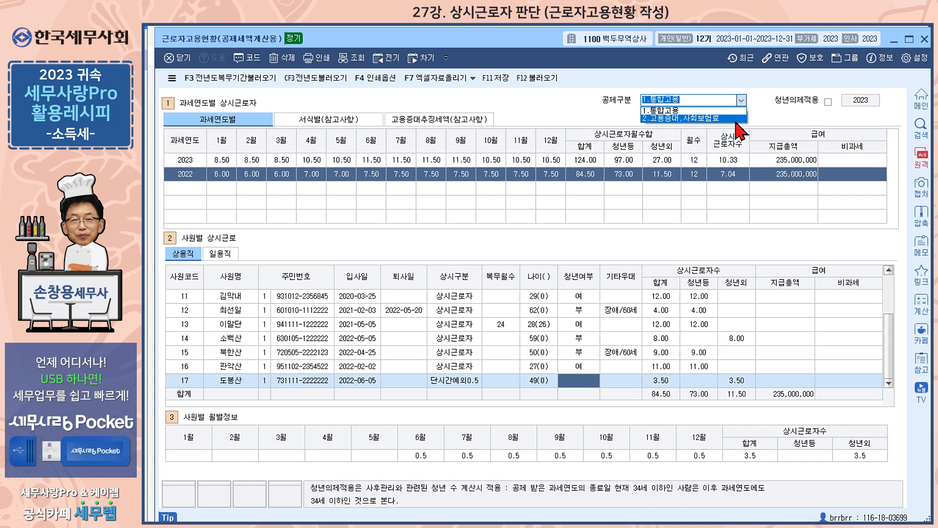
left_click(737, 118)
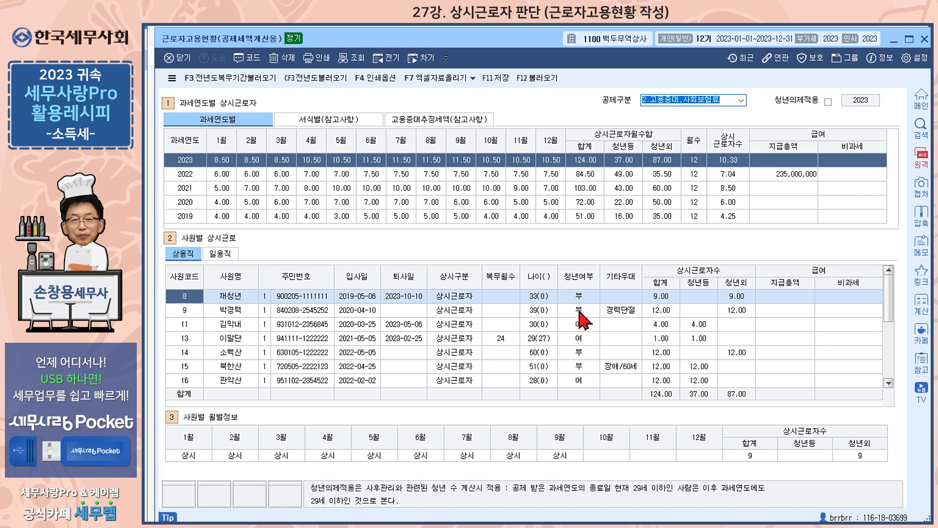
left_click(617, 296)
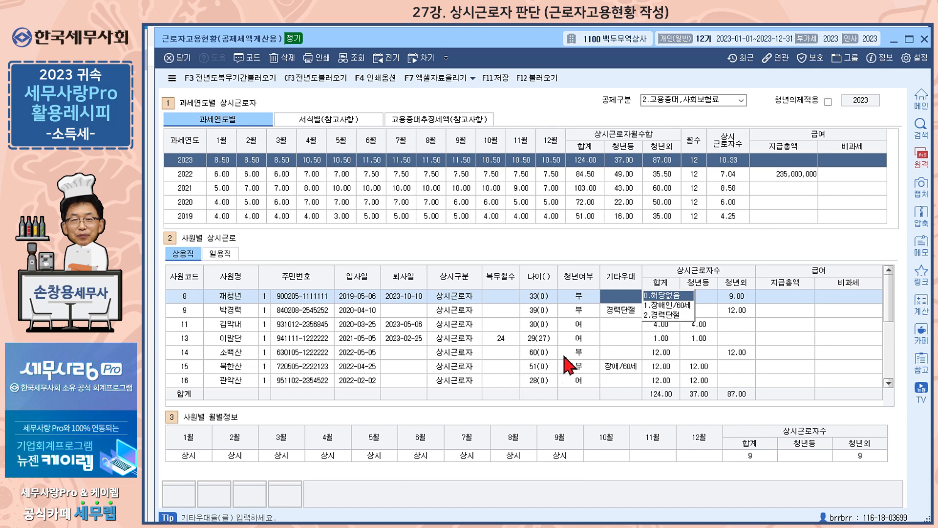
left_click(346, 131)
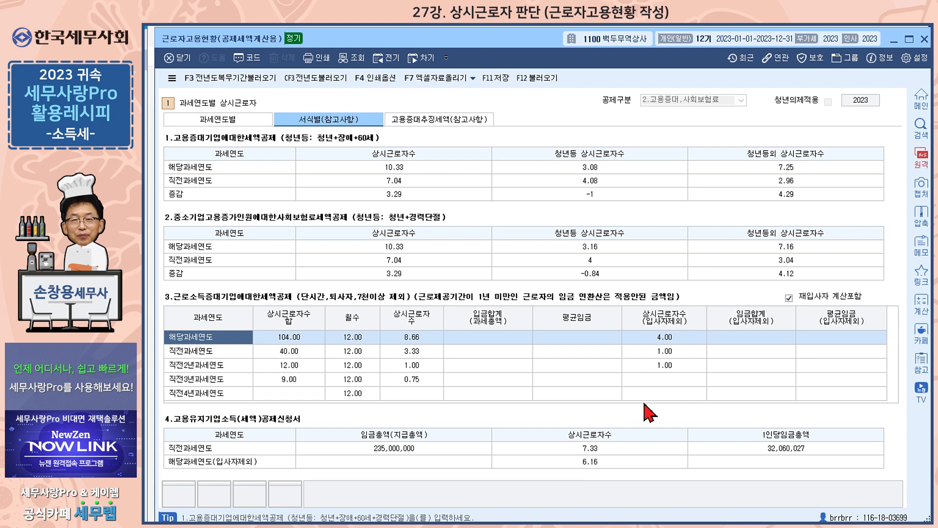
left_click(230, 126)
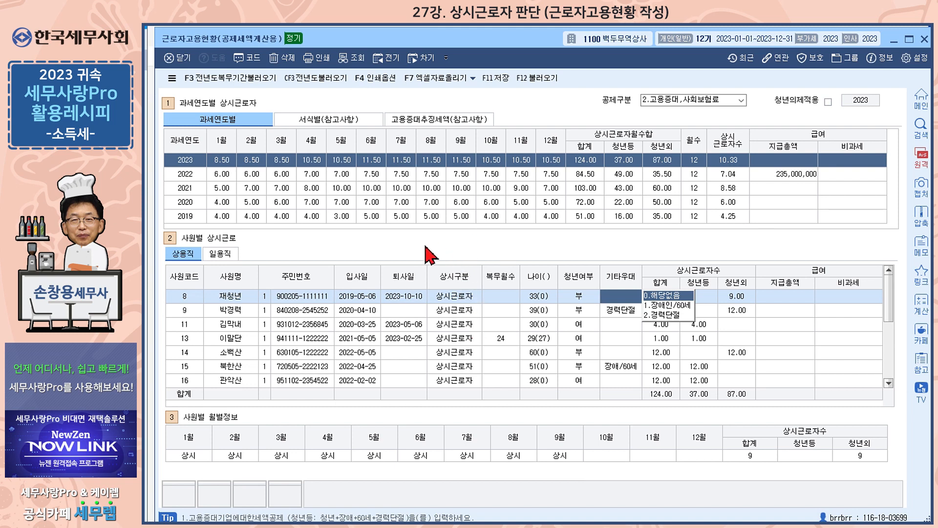
- Enable 청년의제적용 with base year 2022 and show the worker list for tax year 2022
left_click(828, 103)
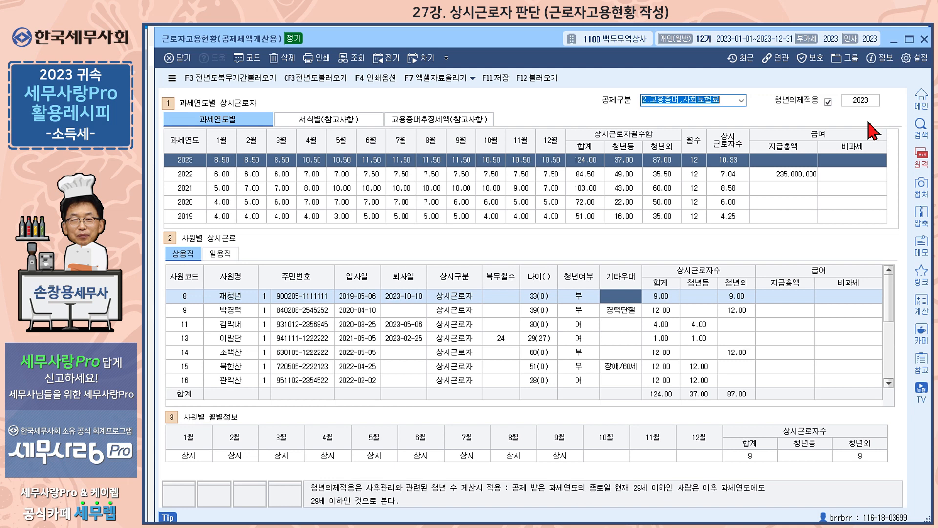
left_click(851, 105)
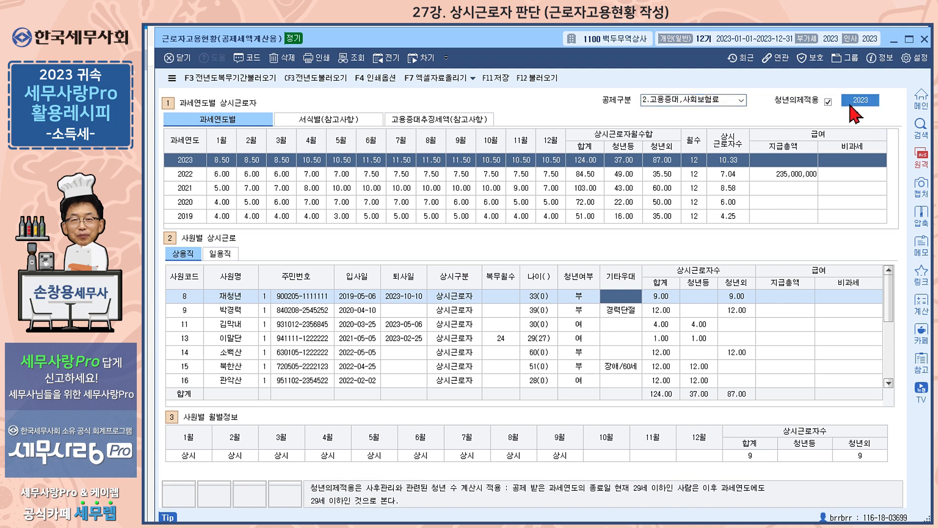
type("2022")
key("Return")
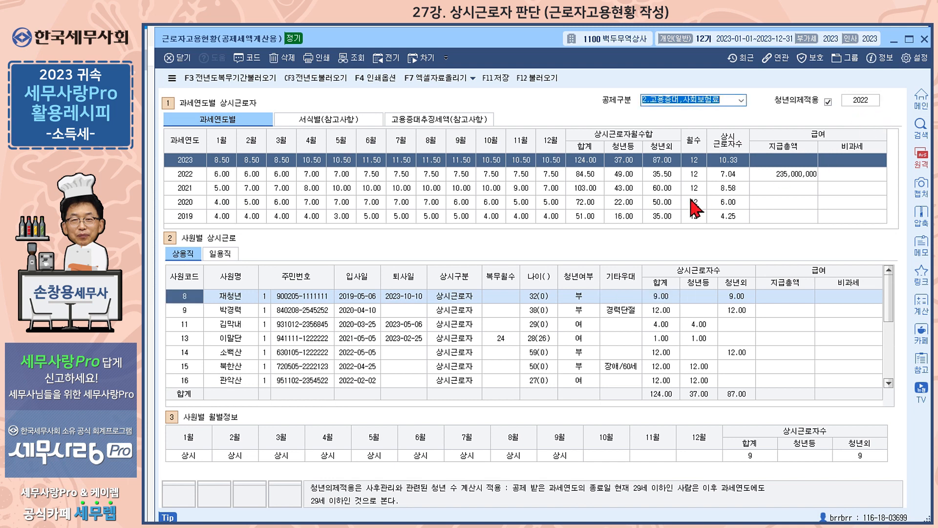
left_click(197, 177)
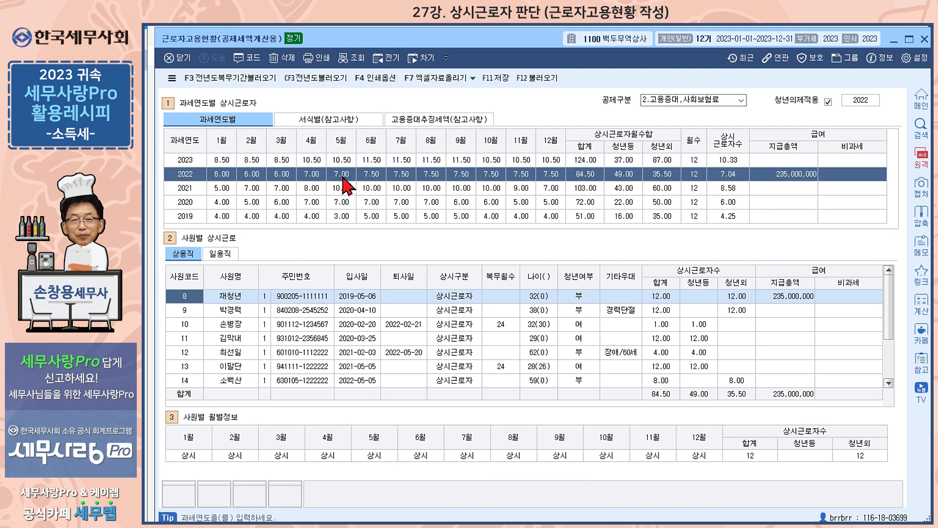